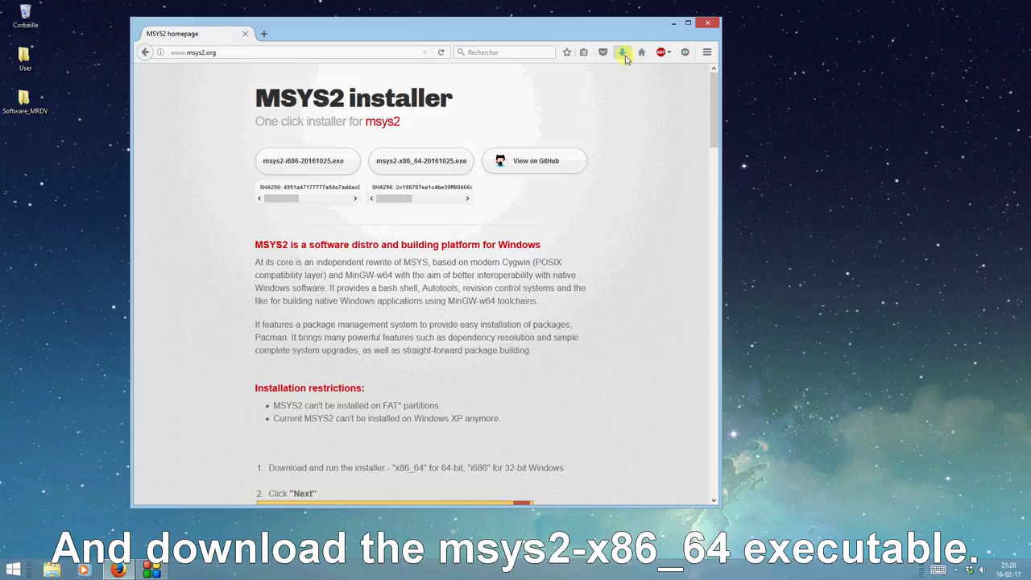
Open the download's containing folder and run msys2-x86_64-20161025.exe as administrator.
left_click(625, 55)
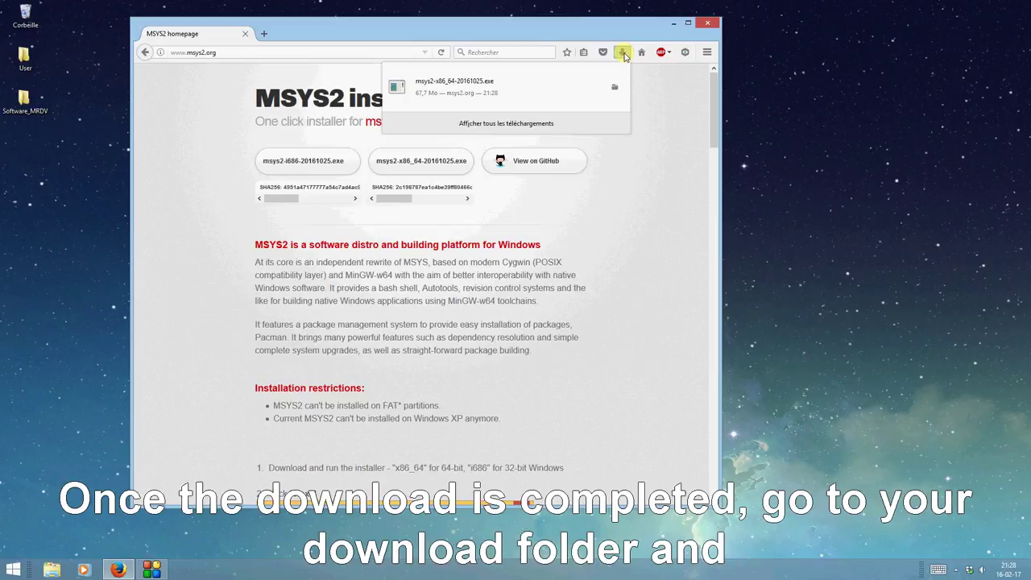
left_click(615, 90)
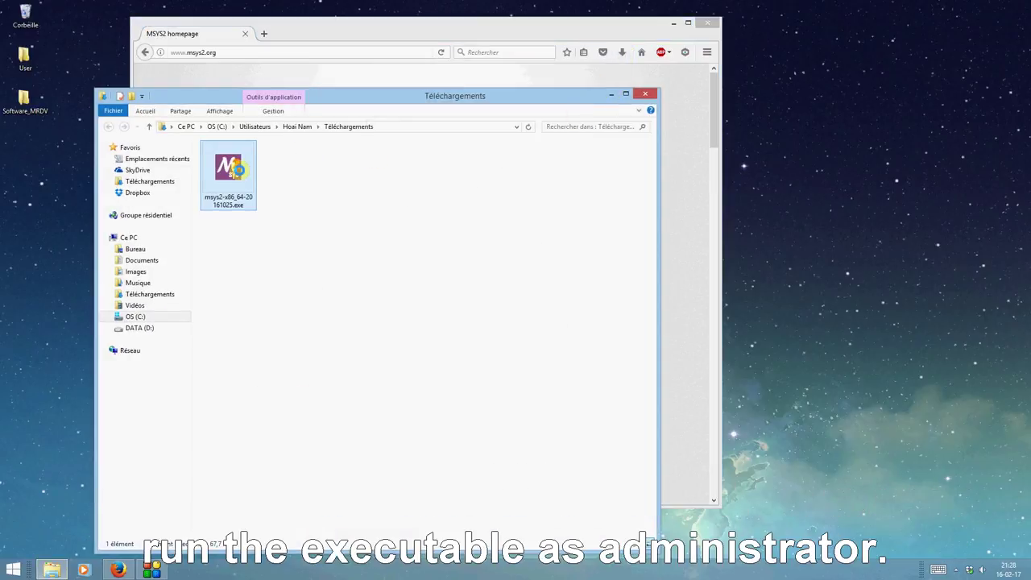
right_click(239, 175)
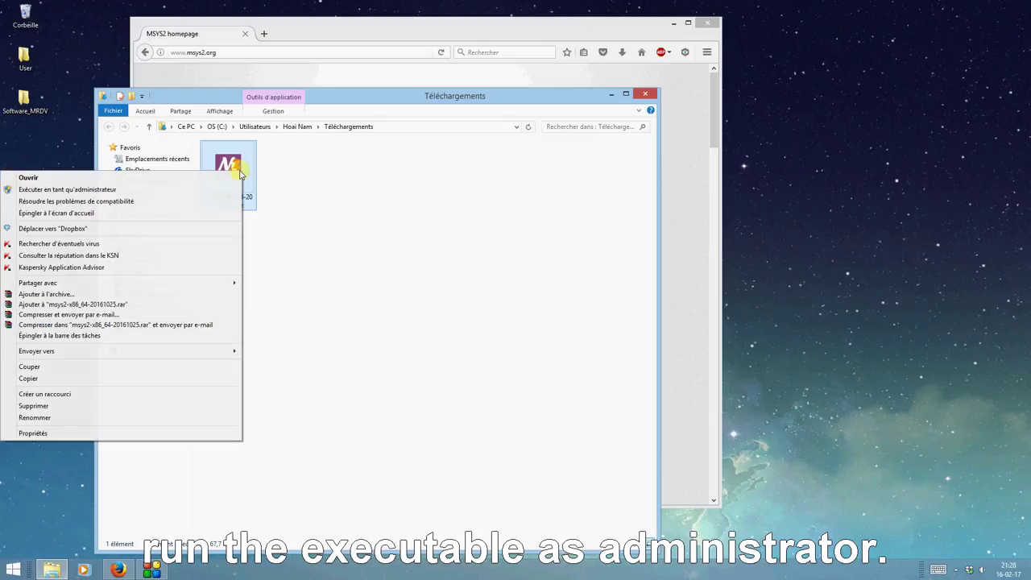
left_click(137, 190)
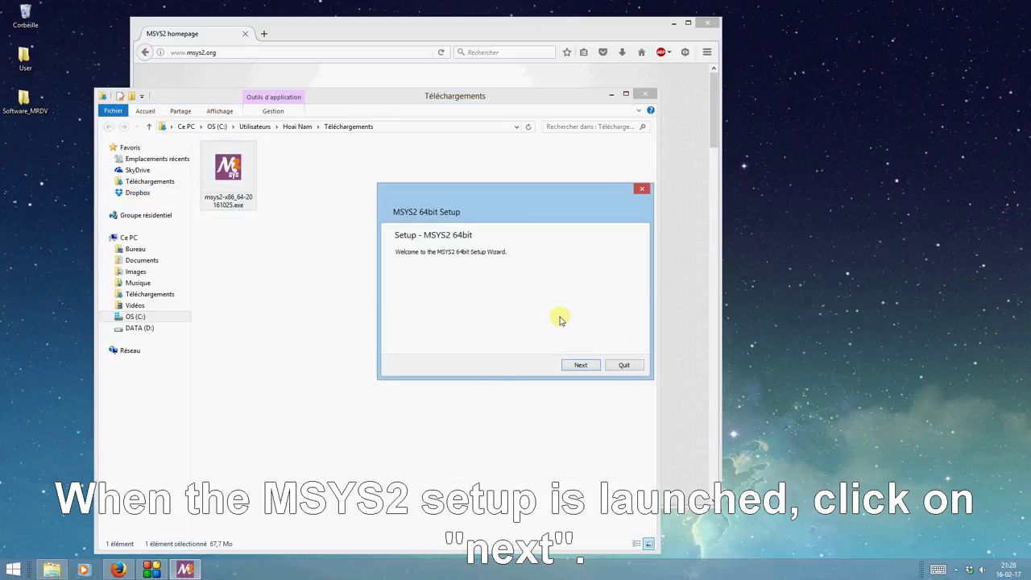
Proceed to the installation folder choice and create a new folder named MSYS2 on the C: drive.
left_click(580, 367)
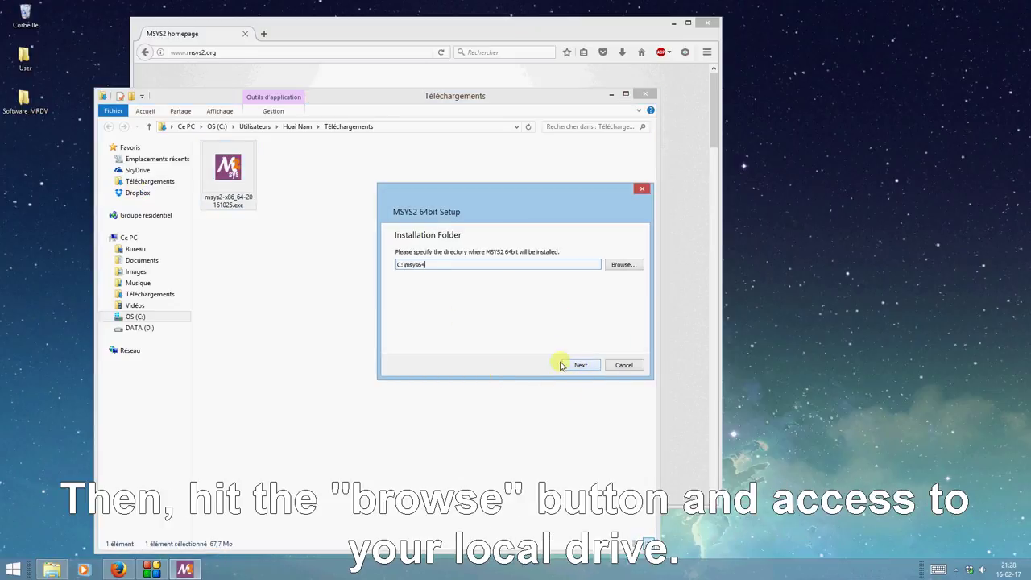
left_click(624, 266)
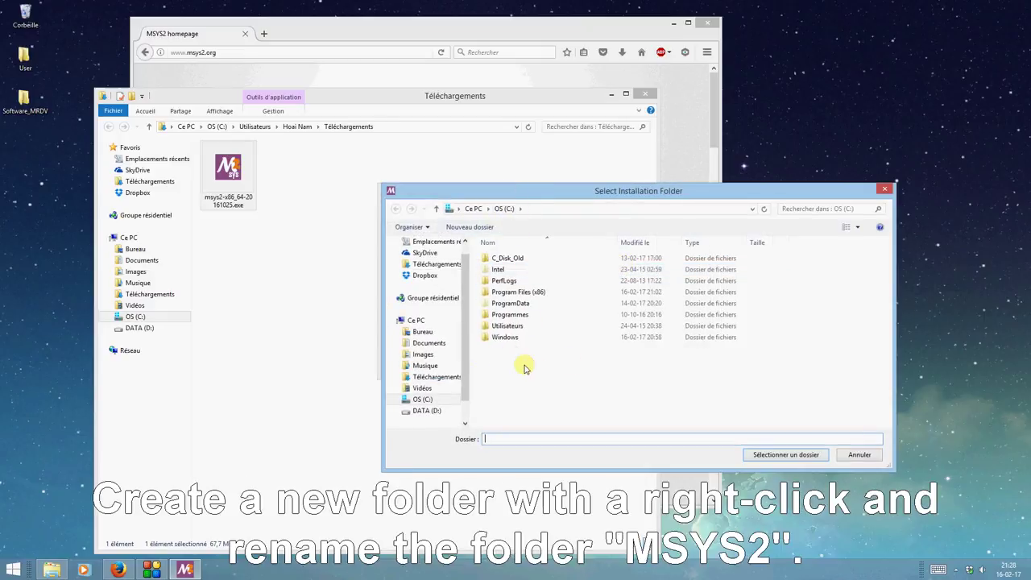
right_click(525, 367)
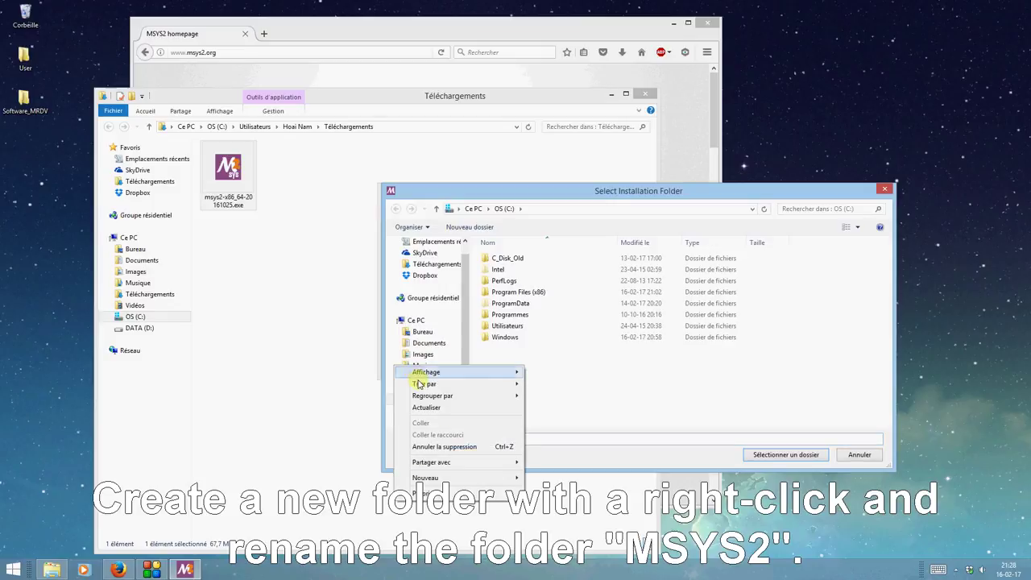
mouse_move(461, 479)
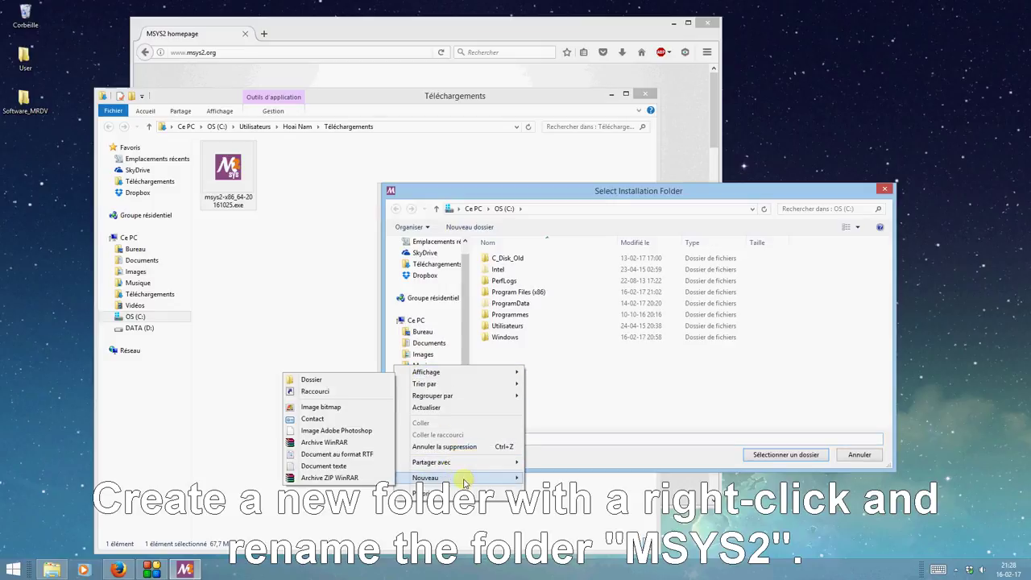
left_click(319, 379)
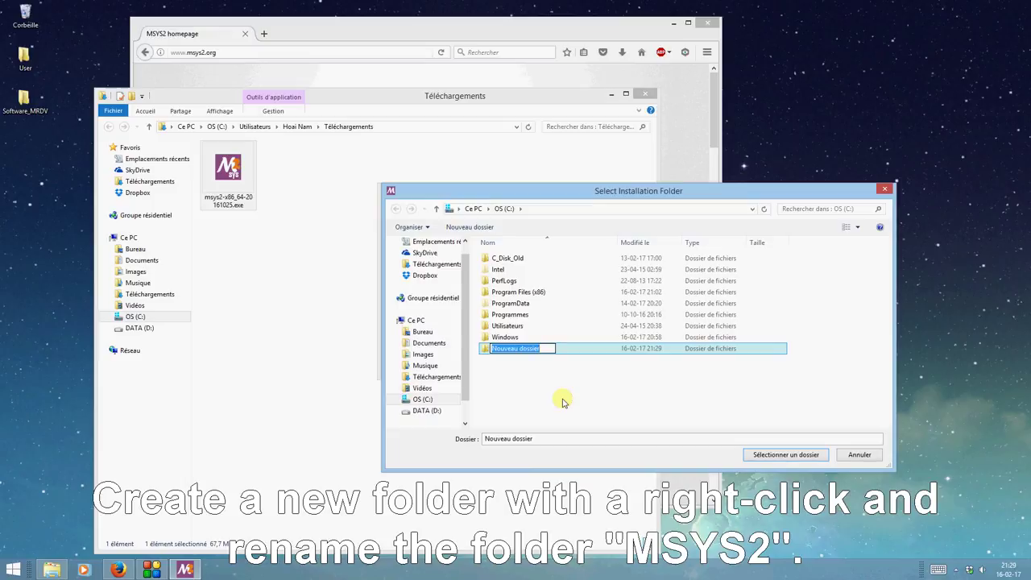
type("MSYS")
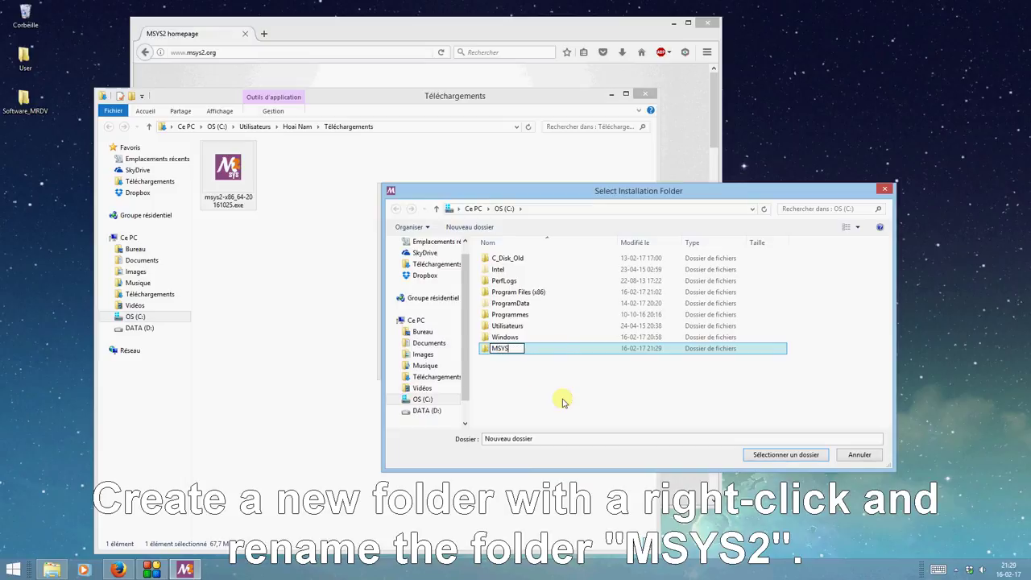
type("2")
left_click(566, 404)
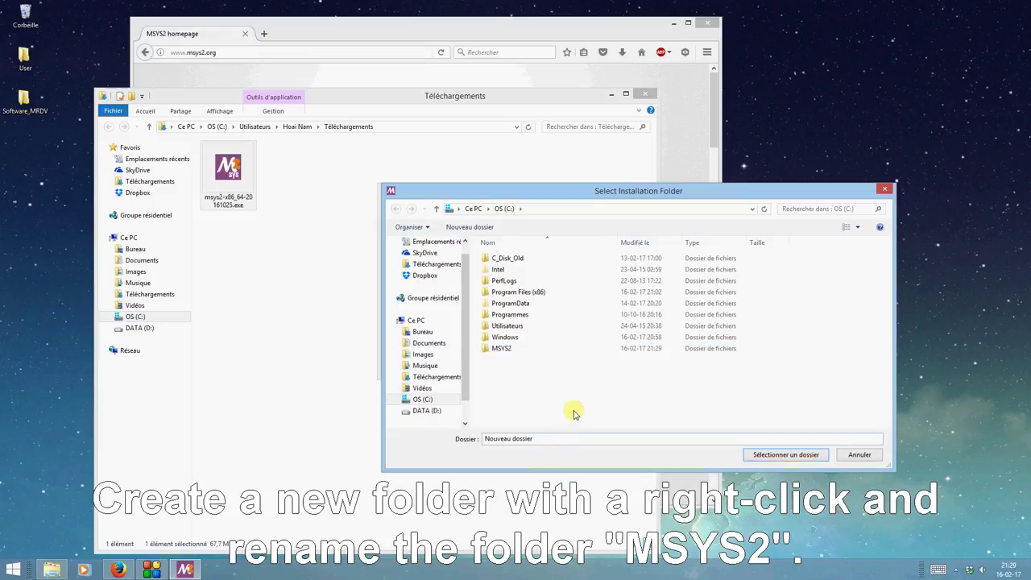
Set C:\MSYS2 as the installation folder and continue to the Start Menu shortcuts page.
left_click(505, 352)
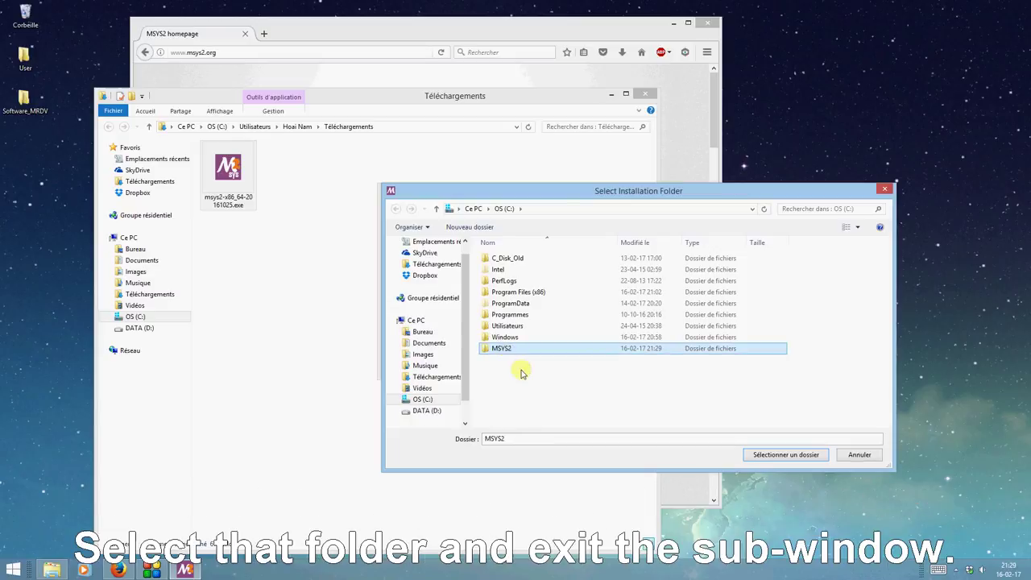
left_click(786, 455)
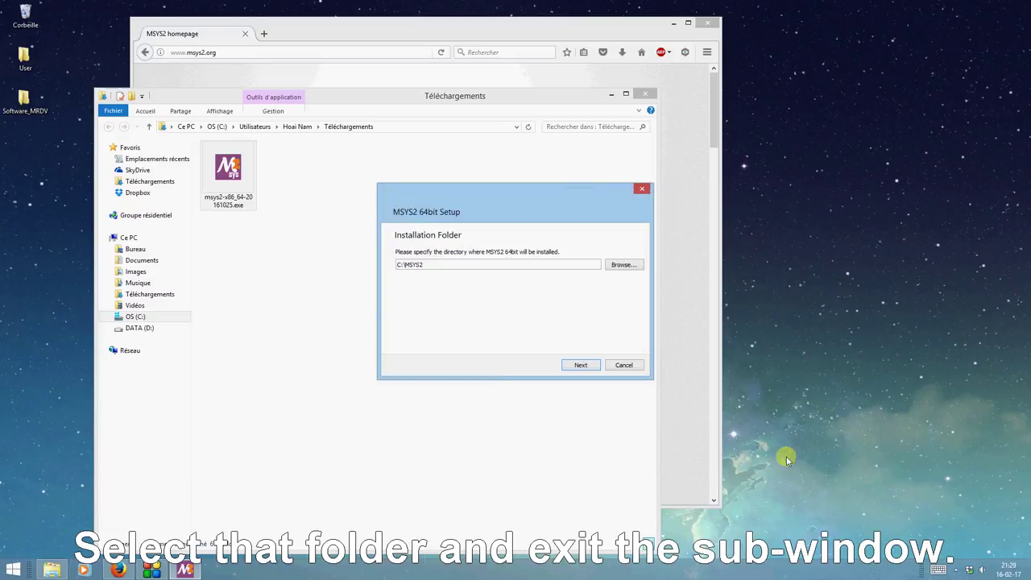
left_click(582, 365)
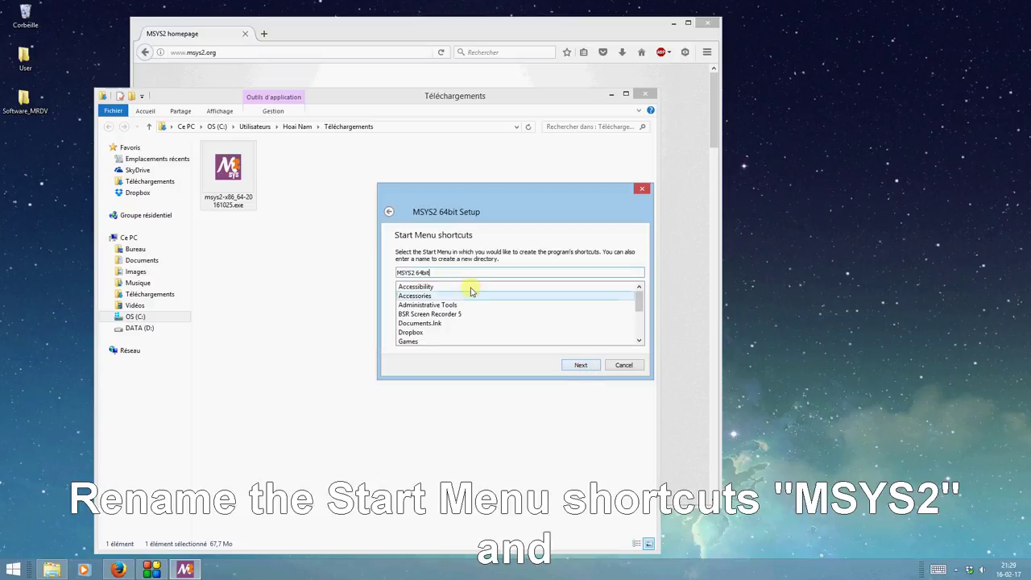
Name the Start Menu folder MSYS2, run the installation, and finish setup with "Run MSYS2 64bit now" enabled.
key("BackSpace")
key("BackSpace")
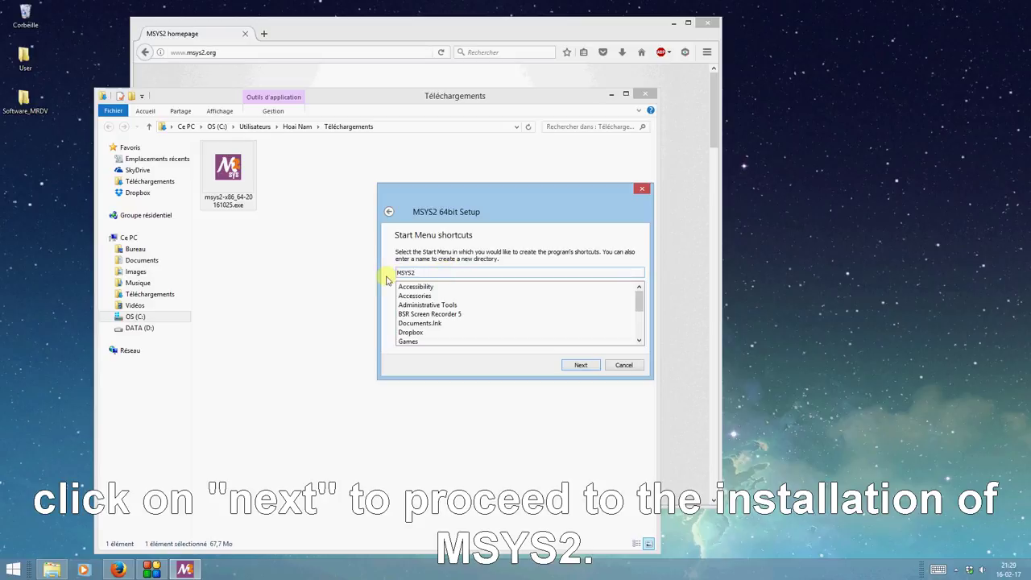
left_click(579, 366)
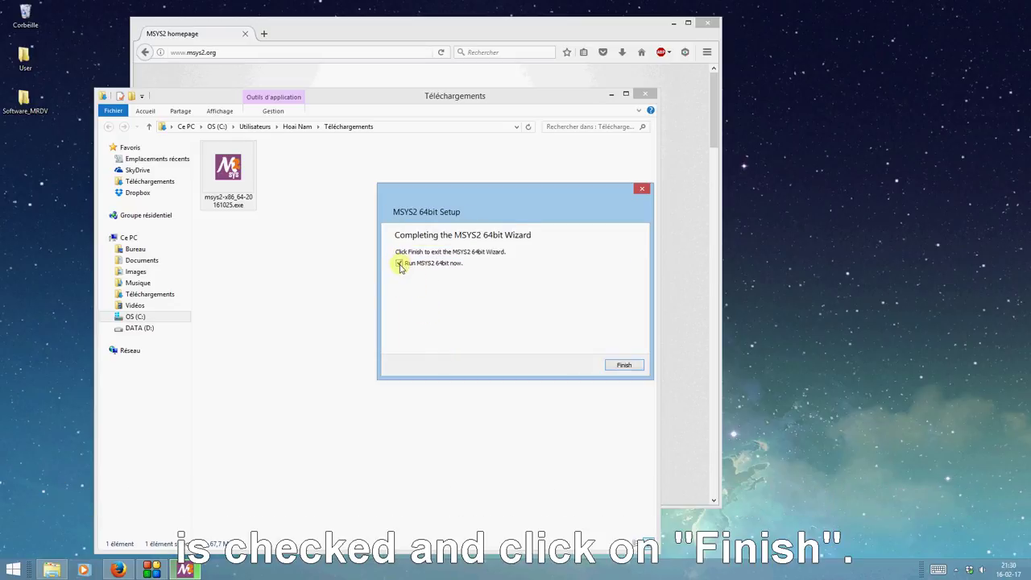
left_click(623, 366)
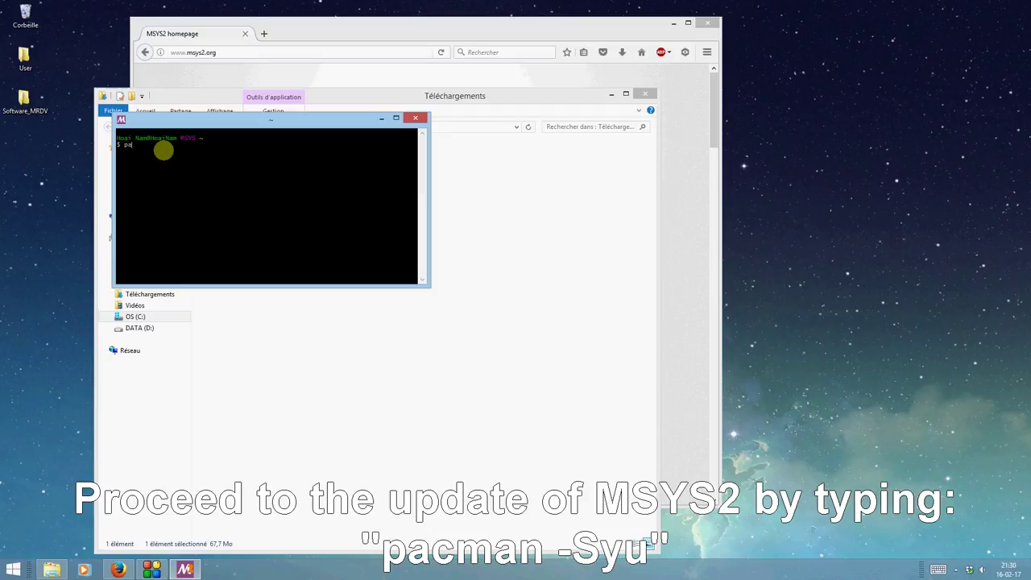
Update the core system with "pacman -Syu", accept the installation with "o", and force the terminal closed once the updates finish.
type("pacman -Syu")
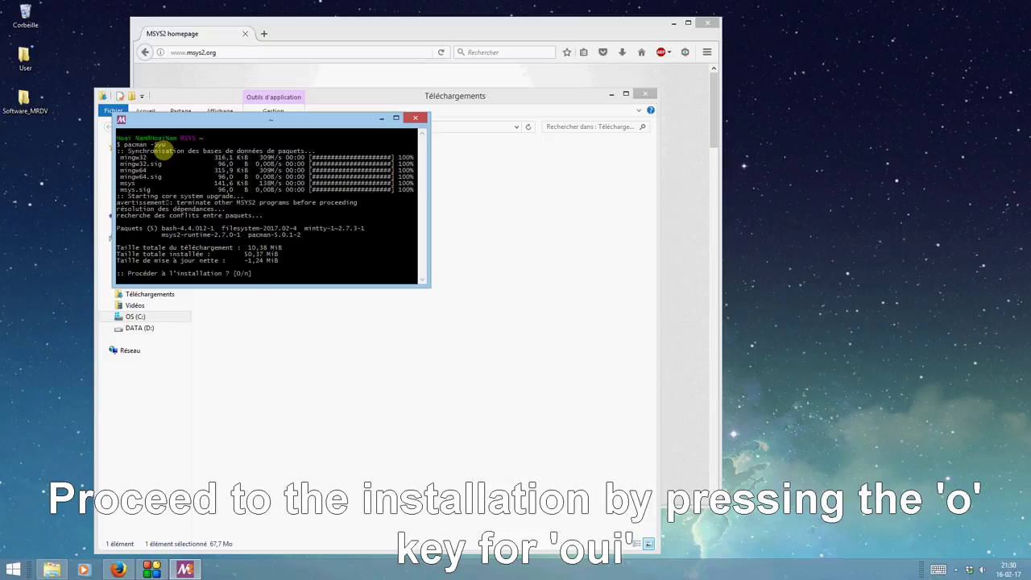
key("Return")
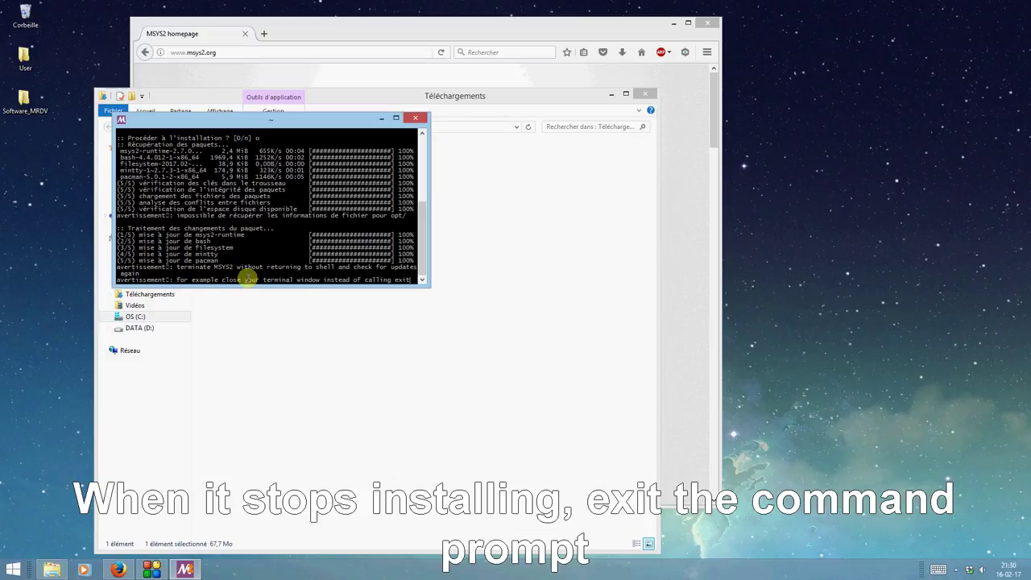
left_click(418, 121)
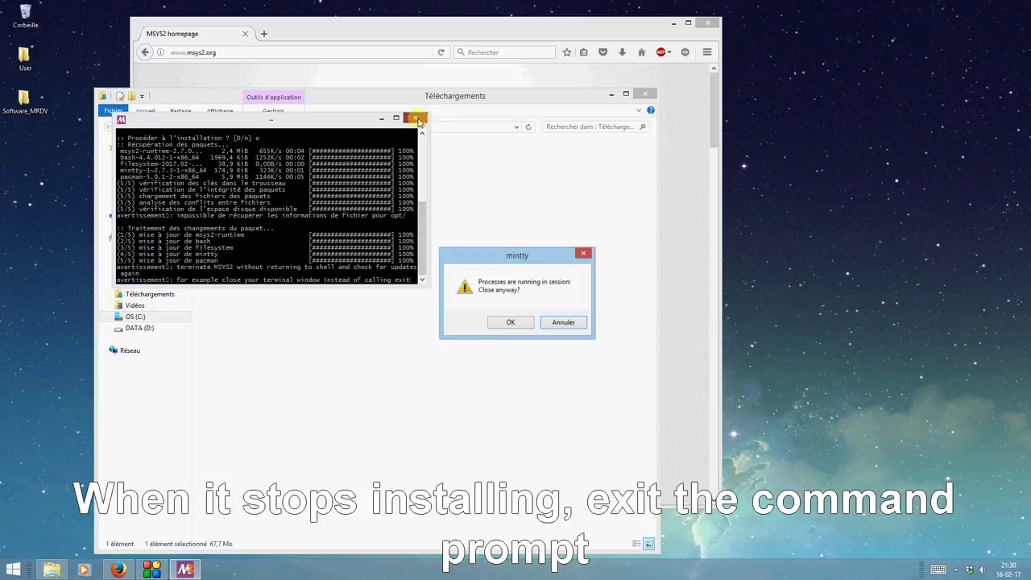
left_click(520, 329)
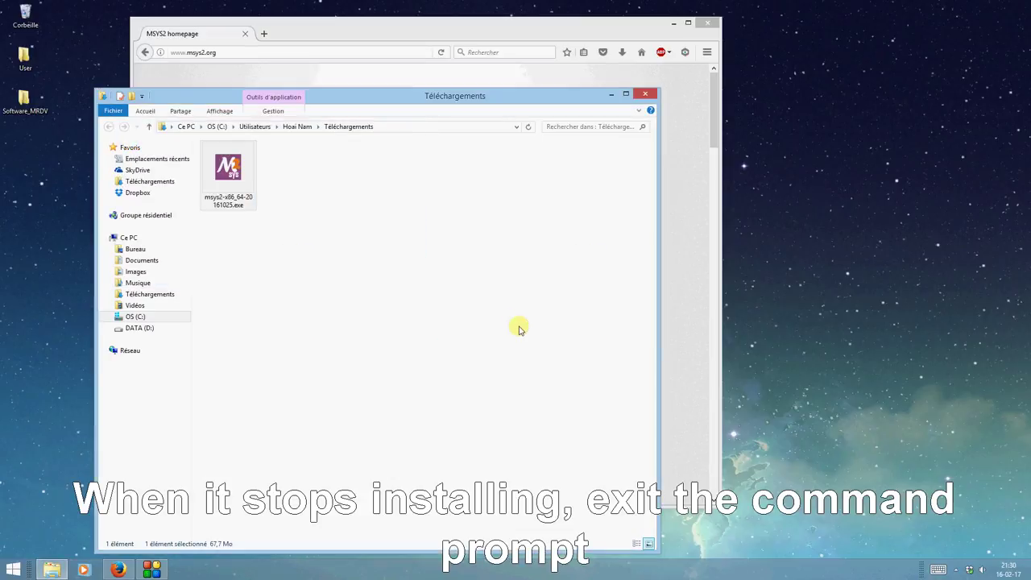
Go to C:\MSYS2 in the file explorer and launch msys2_shell.cmd.
left_click(154, 319)
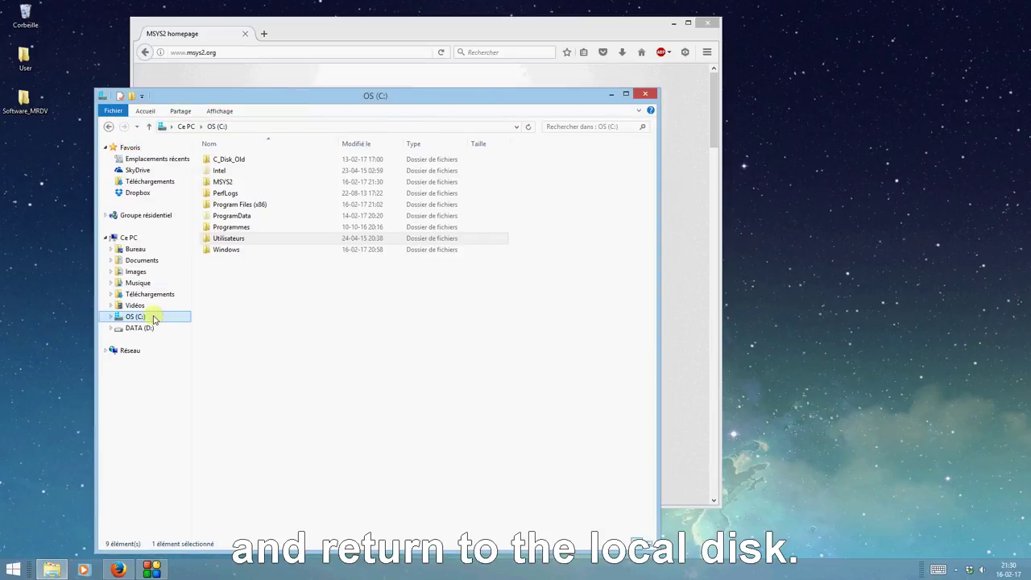
double_click(238, 185)
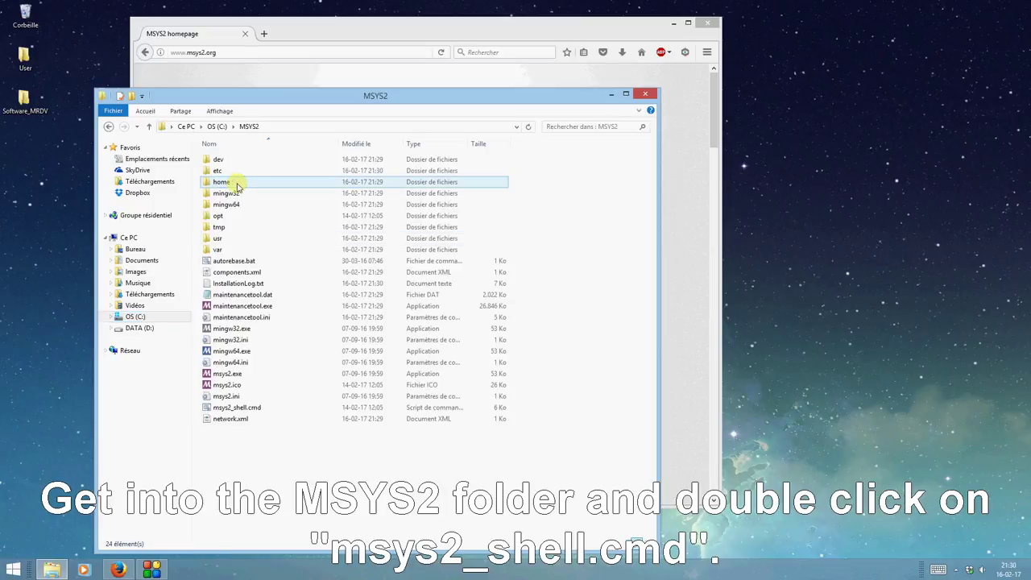
double_click(238, 408)
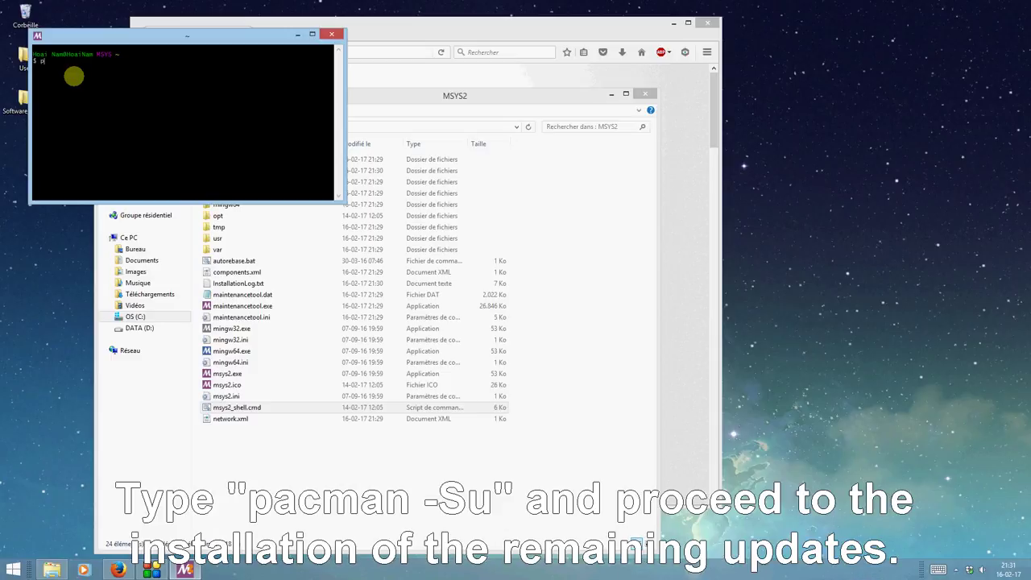
Install the remaining updates with "pacman -Su", accepting the installation with "o".
type("acman -Su")
key("Return")
type("o")
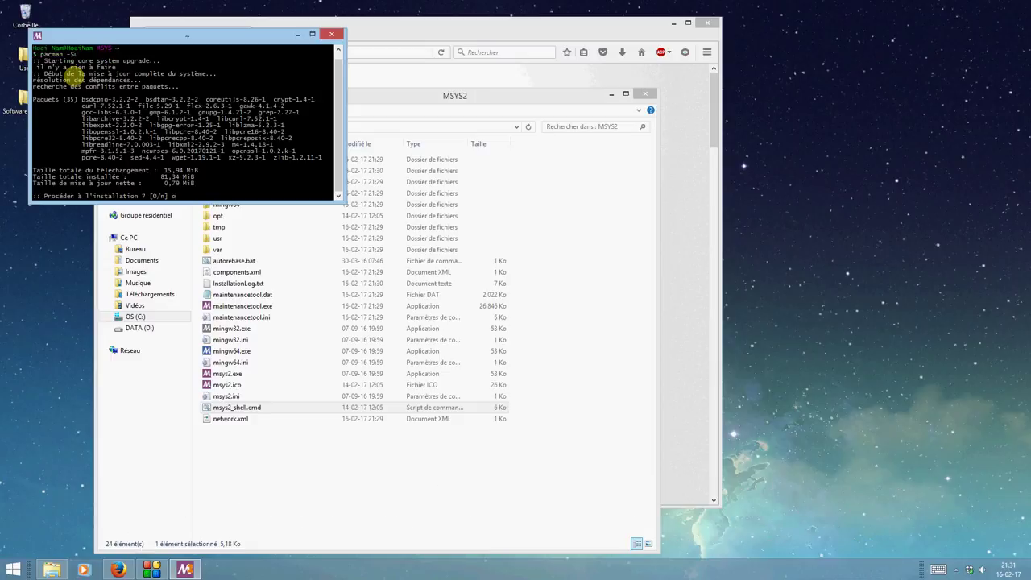
key("Return")
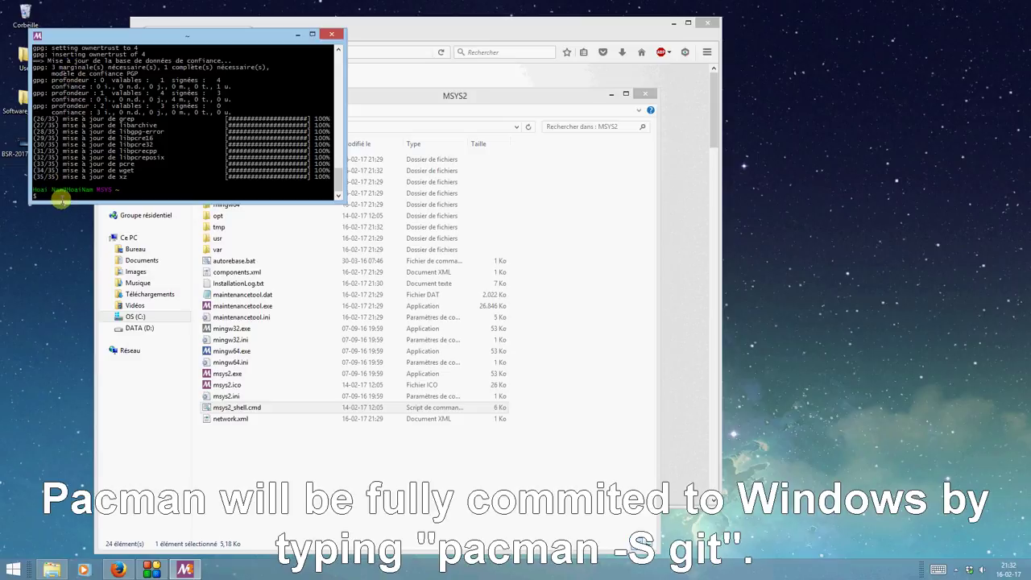
Install git with "pacman -S git", accepting the installation with "o".
type("acman -S git")
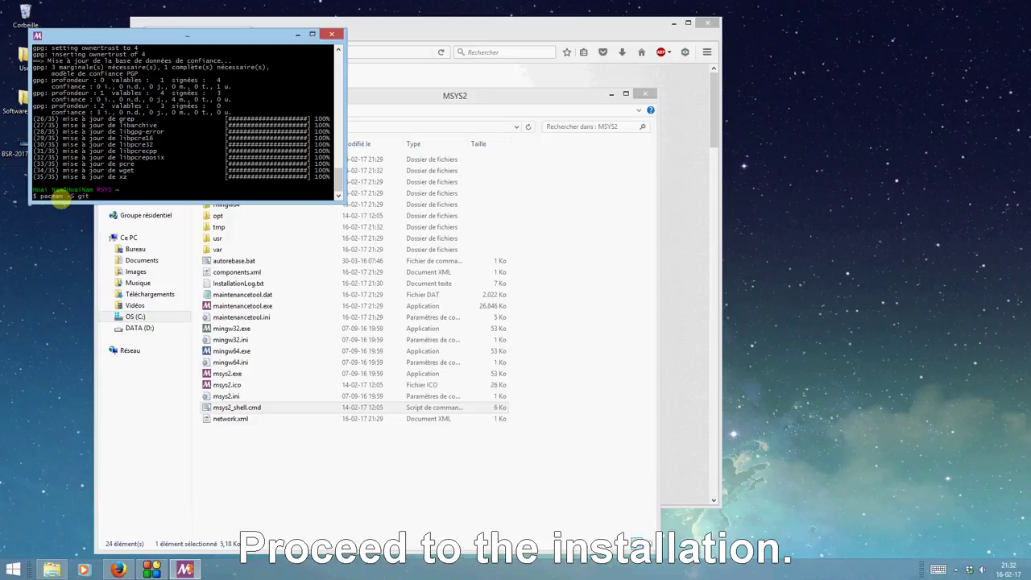
key("Return")
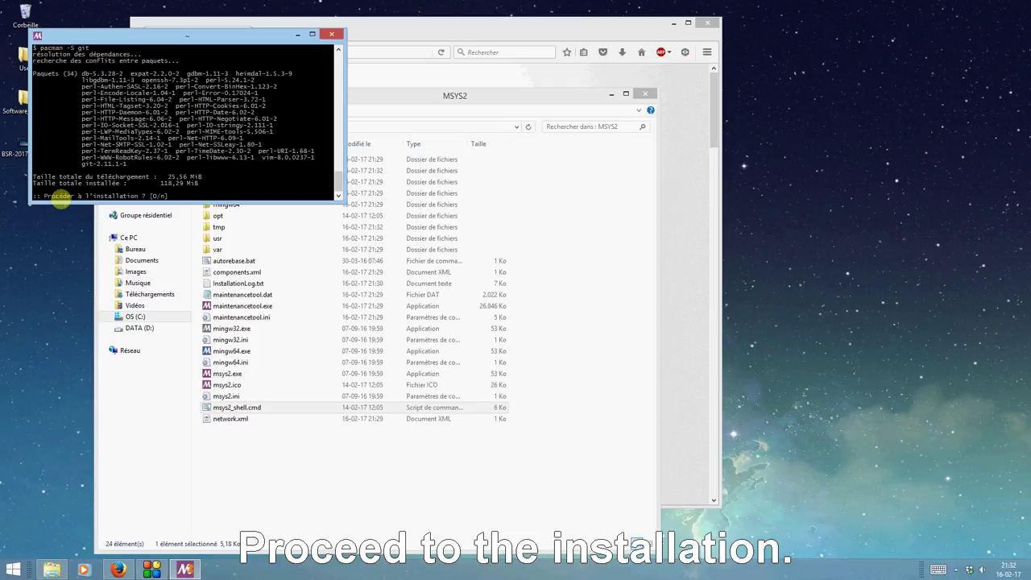
type("o")
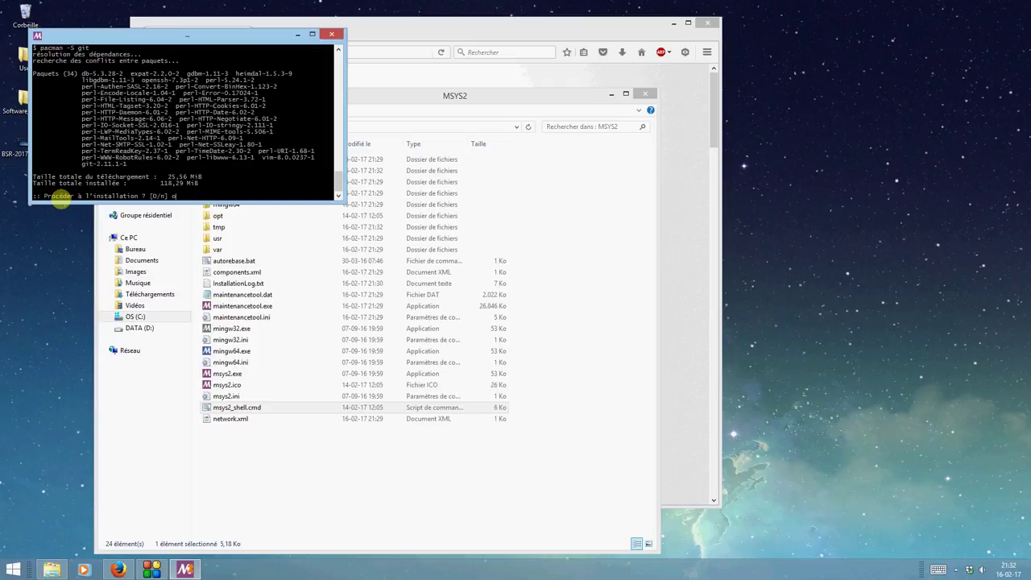
key("Return")
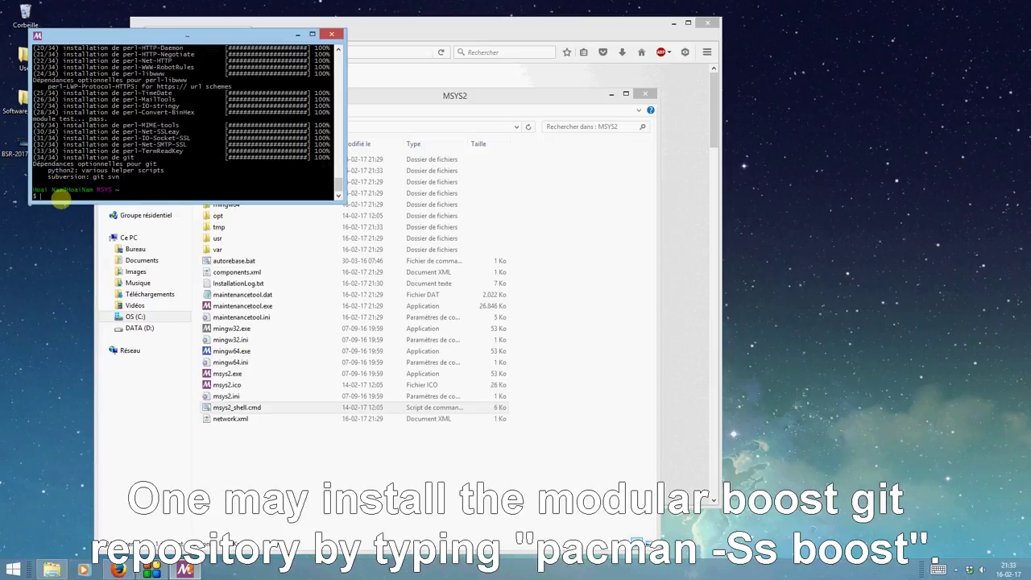
Search the package repositories for boost with "pacman -Ss boost".
type("cman -Ss boost")
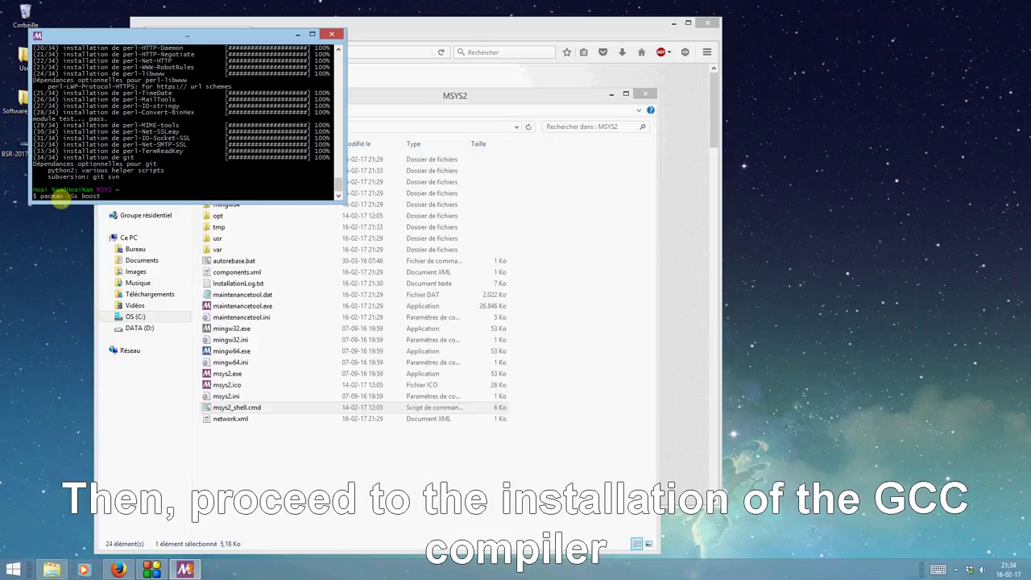
key("Return")
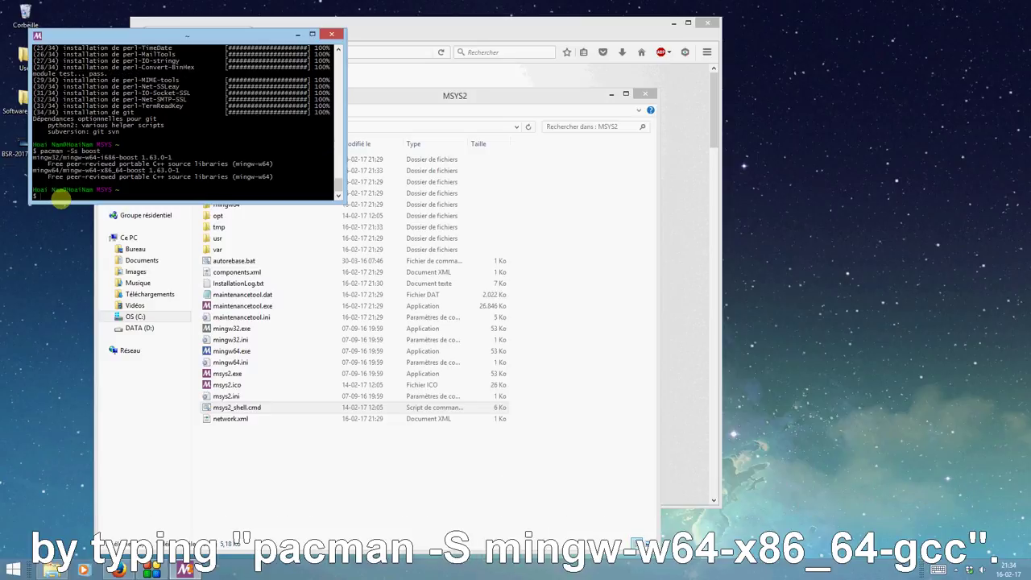
Install the 64-bit GCC compiler with "pacman -S mingw-w64-x86_64-gcc", accepting the installation with "o".
type("pacman -S mingw-w64-x86_64-gcc")
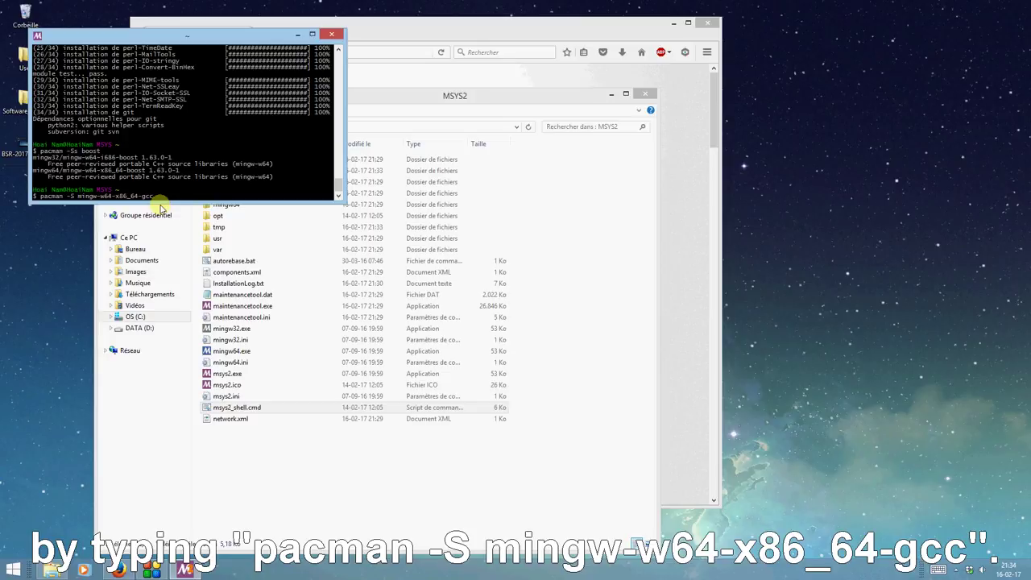
key("Return")
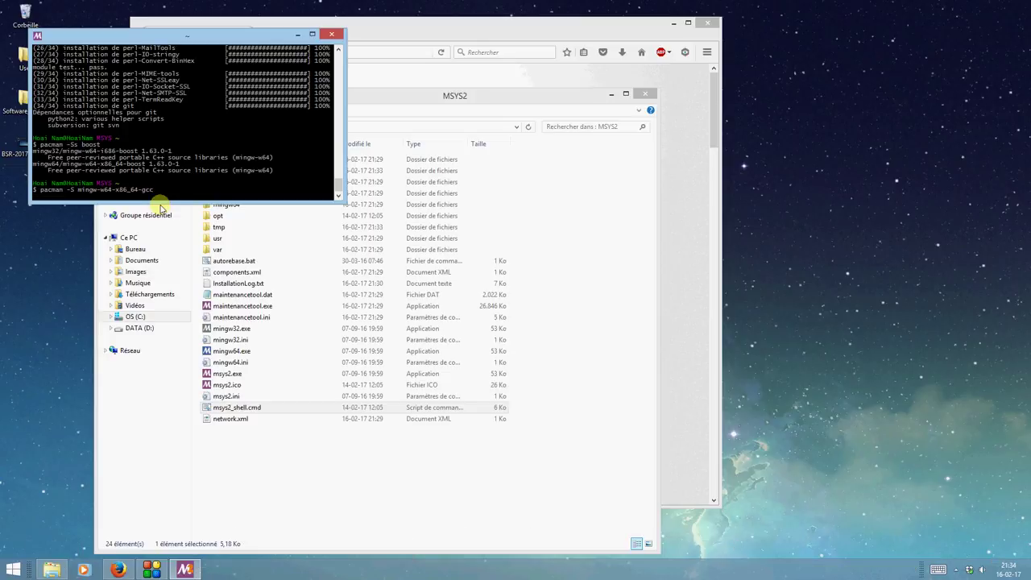
type("o")
key("Return")
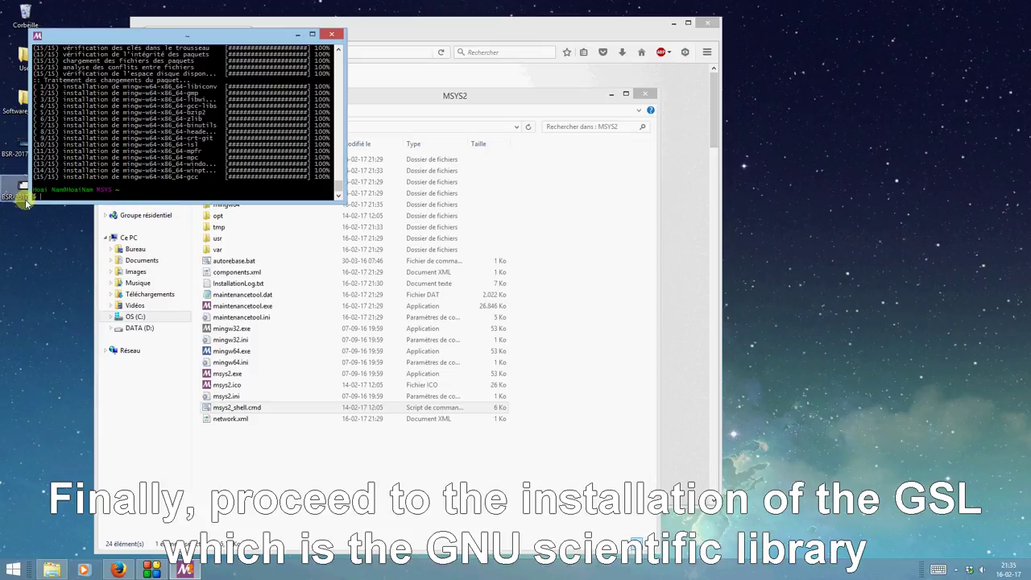
Install the 64-bit GNU Scientific Library with "pacman -S mingw-w64-x86_64-gsl", accepting with "o", and end the shell session with "exit".
type("pacman")
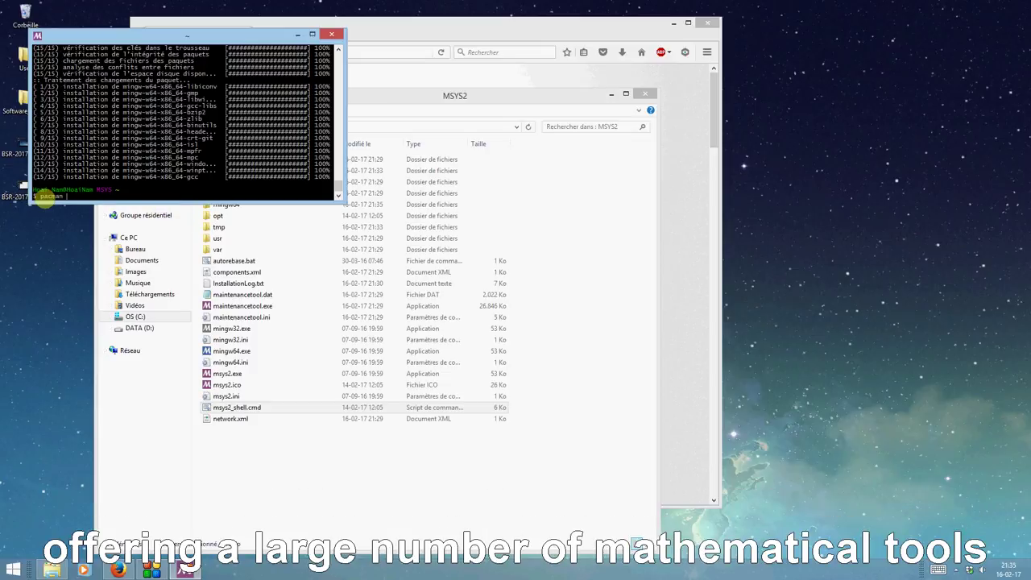
type(" -S mingw")
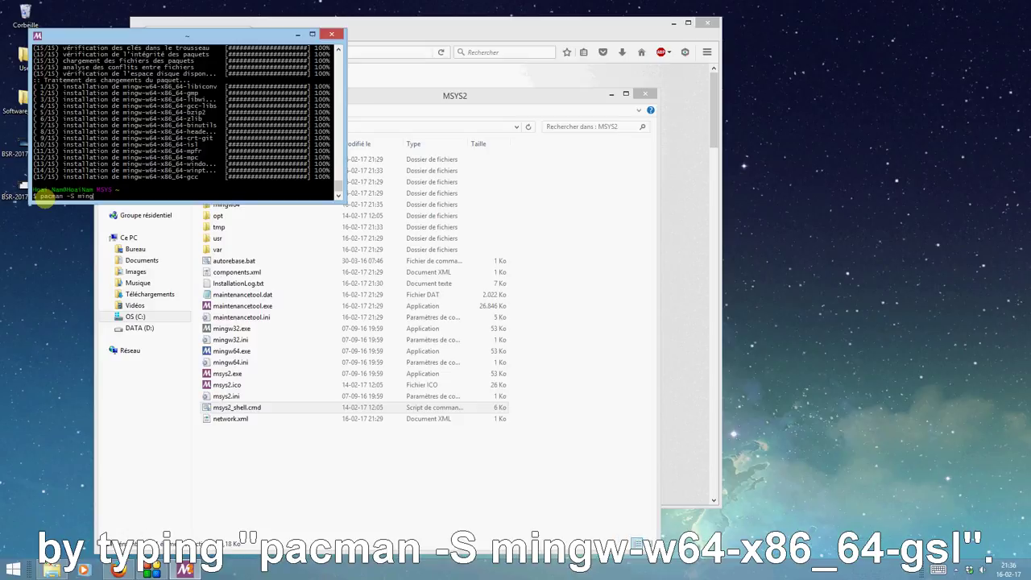
type("-w64-x")
type("86_64-gsl")
key("Return")
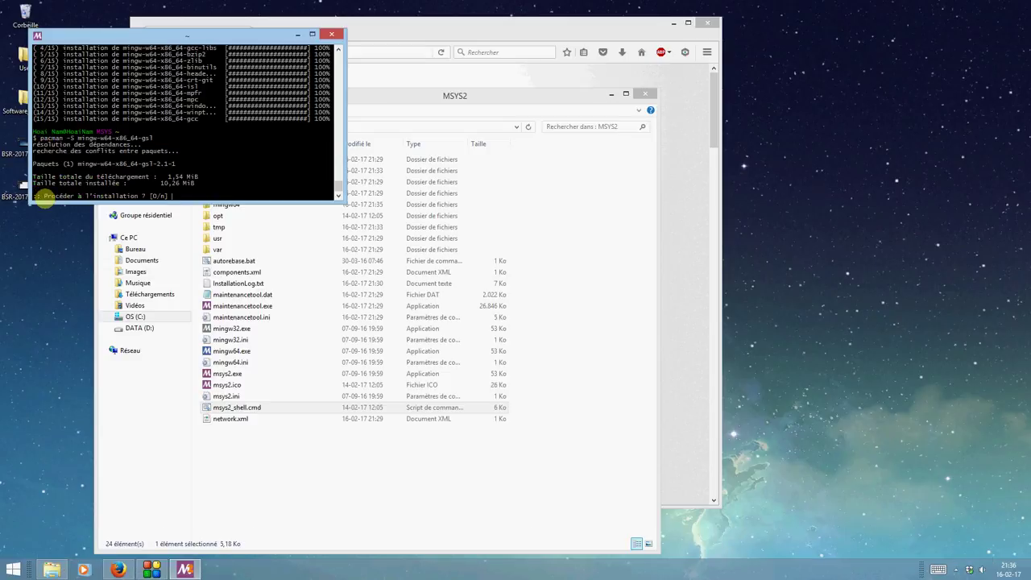
type("o")
key("Return")
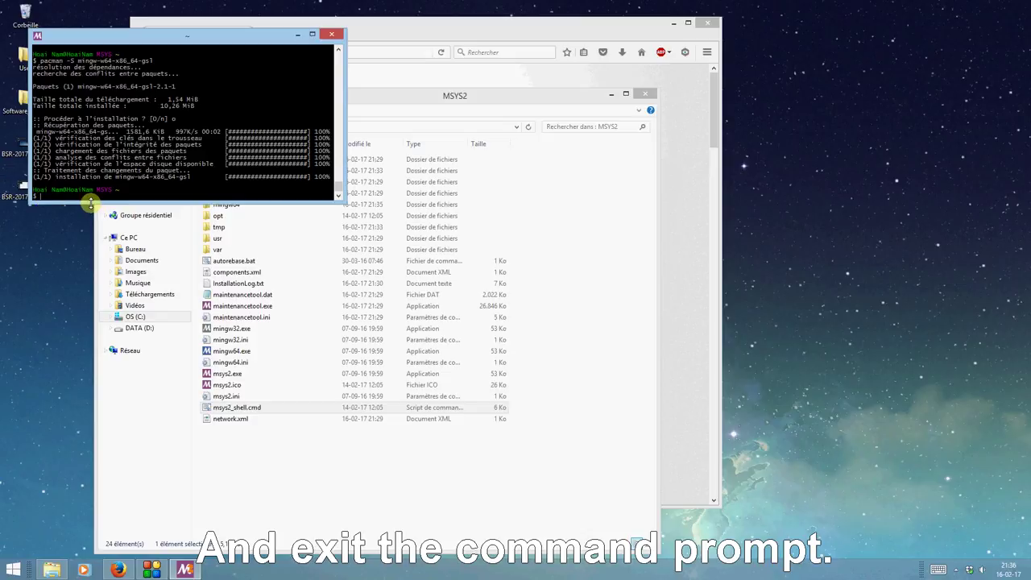
type("exit")
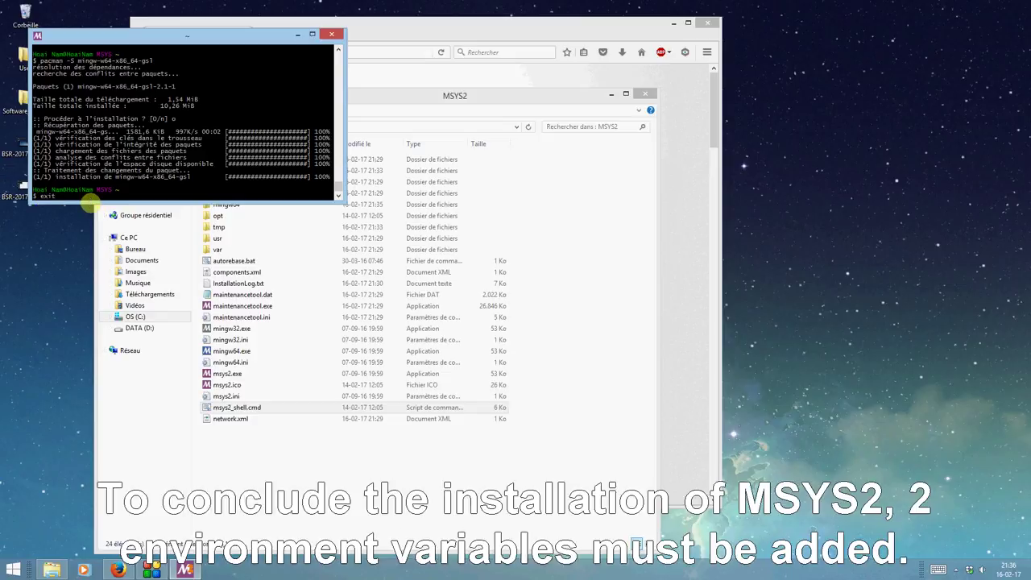
key("Return")
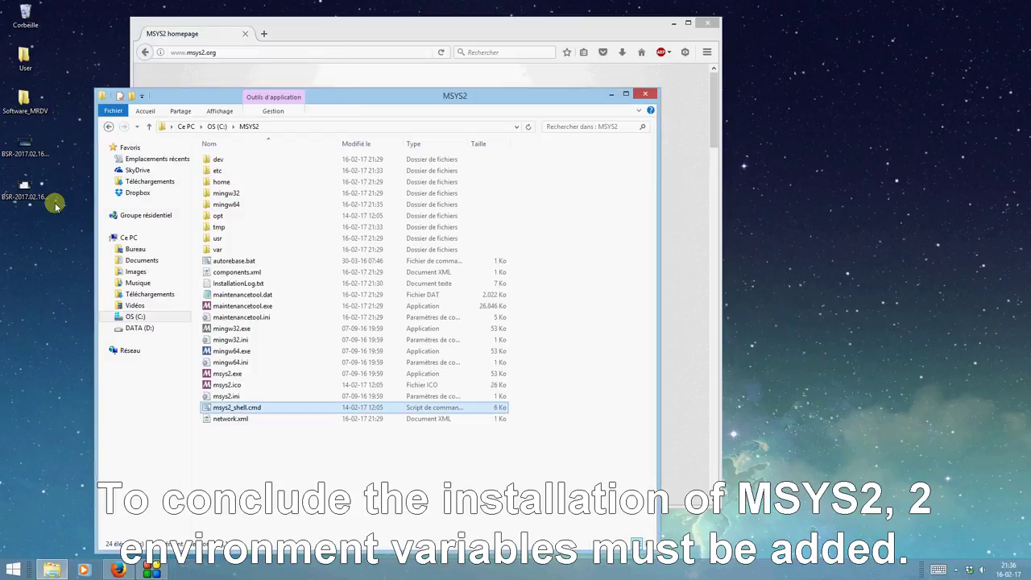
Open the Windows environment variables from the computer's properties and advanced system settings.
right_click(139, 240)
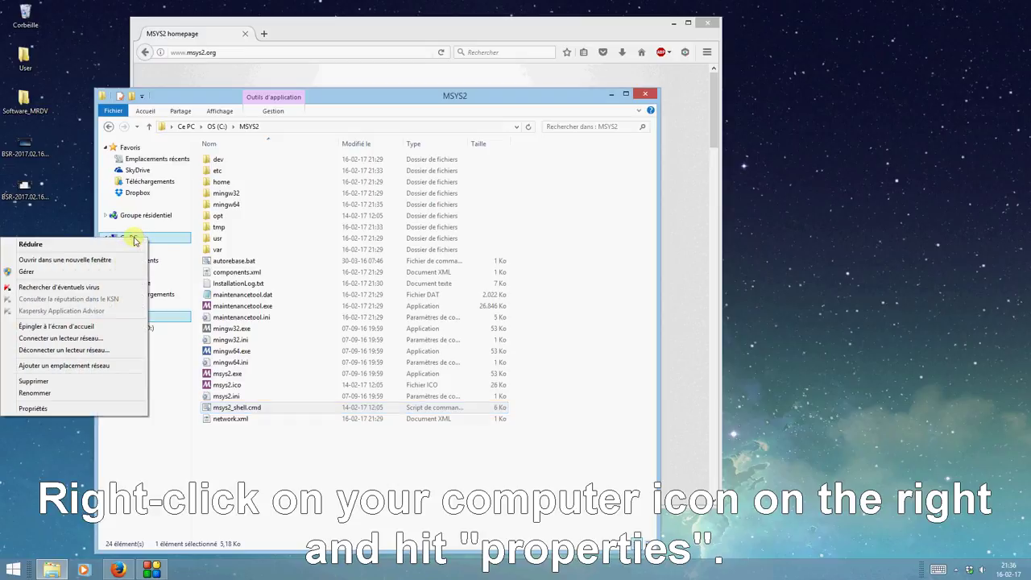
left_click(70, 412)
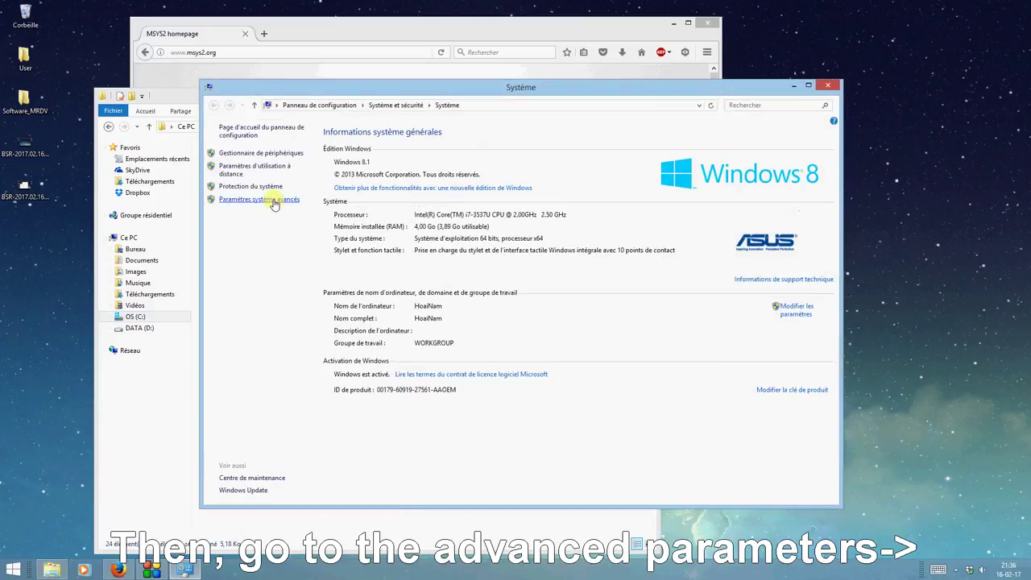
left_click(273, 202)
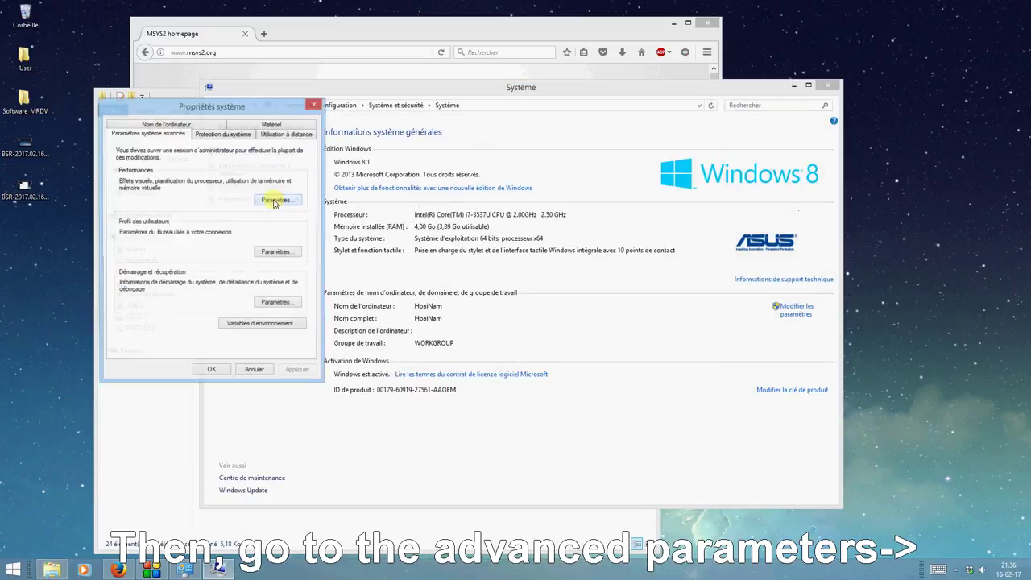
left_click(253, 325)
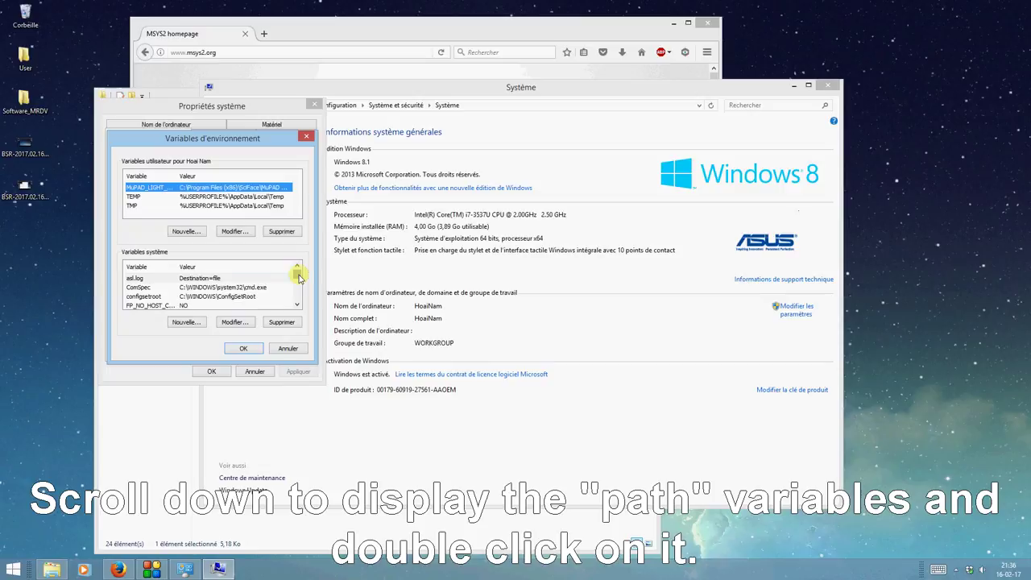
Append ";C:\MSYS2\usr\bin;C:\MSYS2\mingw64\bin" to the system Path variable, accept the changes and close the system settings.
scroll(299, 277, "down", 2)
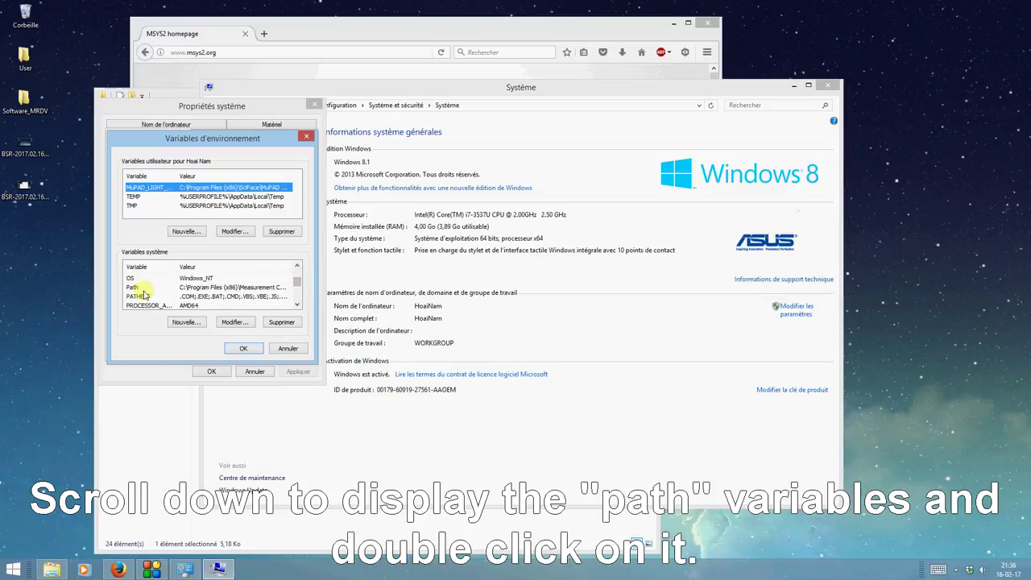
double_click(199, 287)
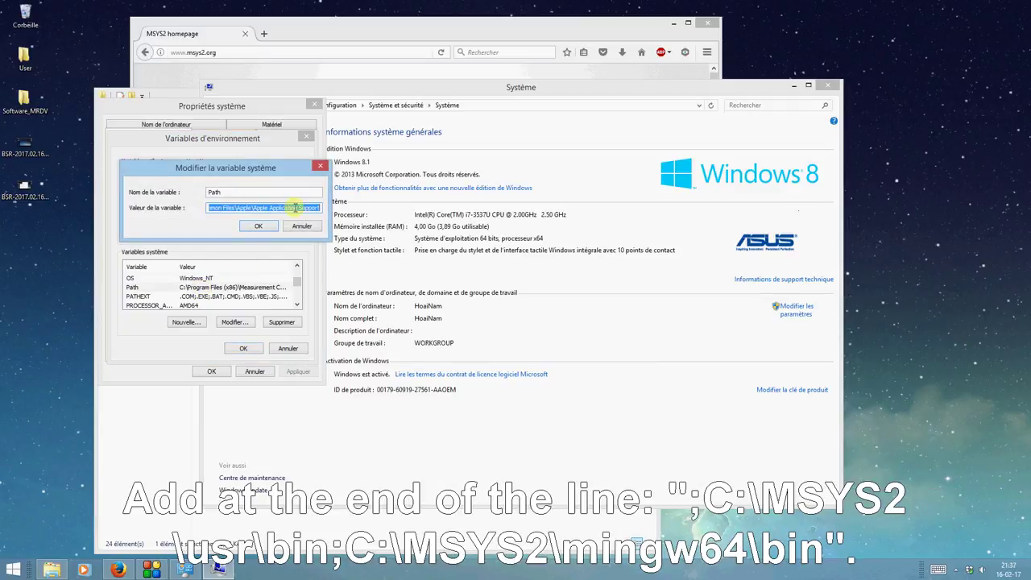
left_click(307, 209)
key("End")
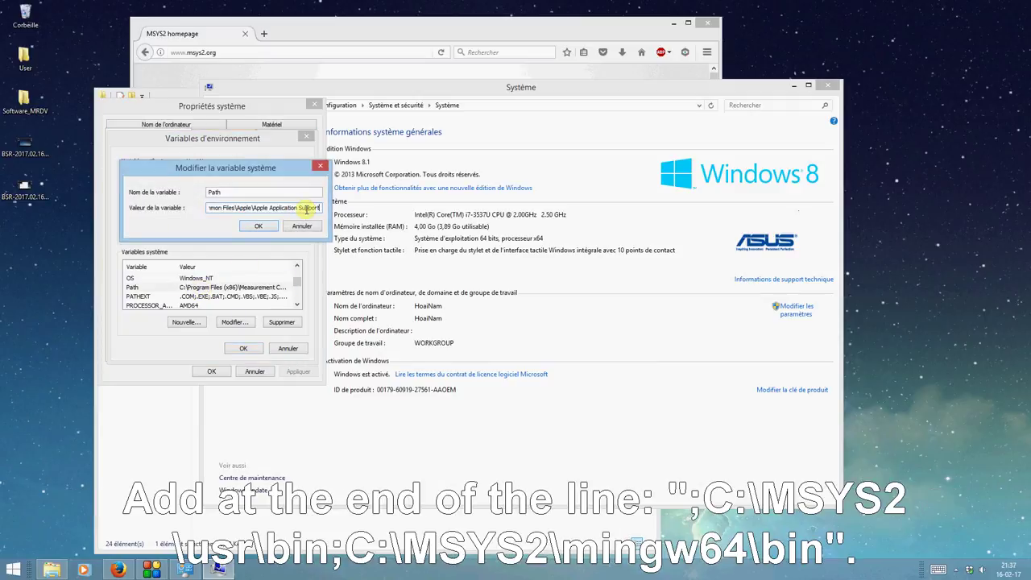
type(";C:\\MSYS2\\usr\\bin;")
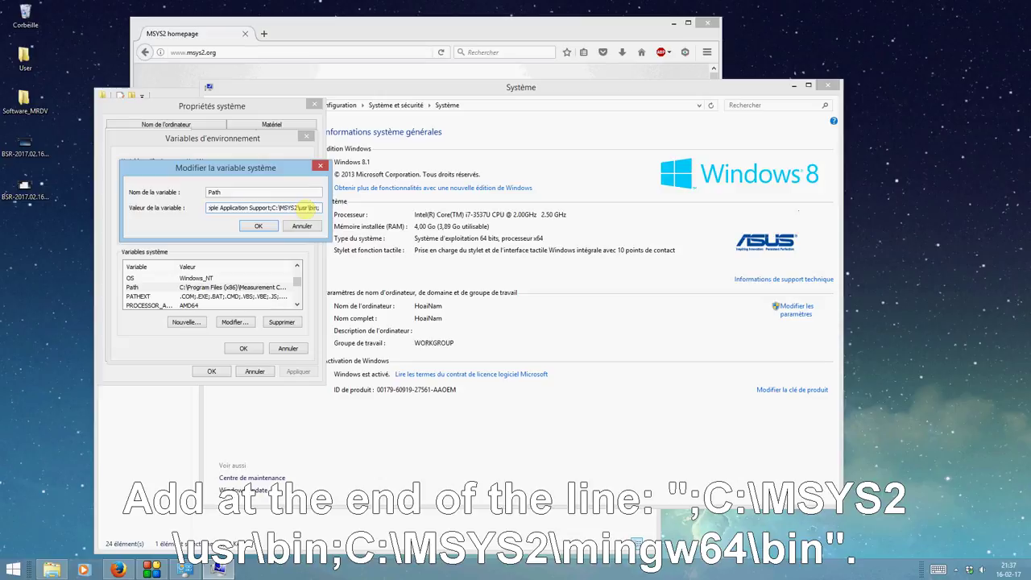
type("C:\\MSYS2\\mingw64\\bin")
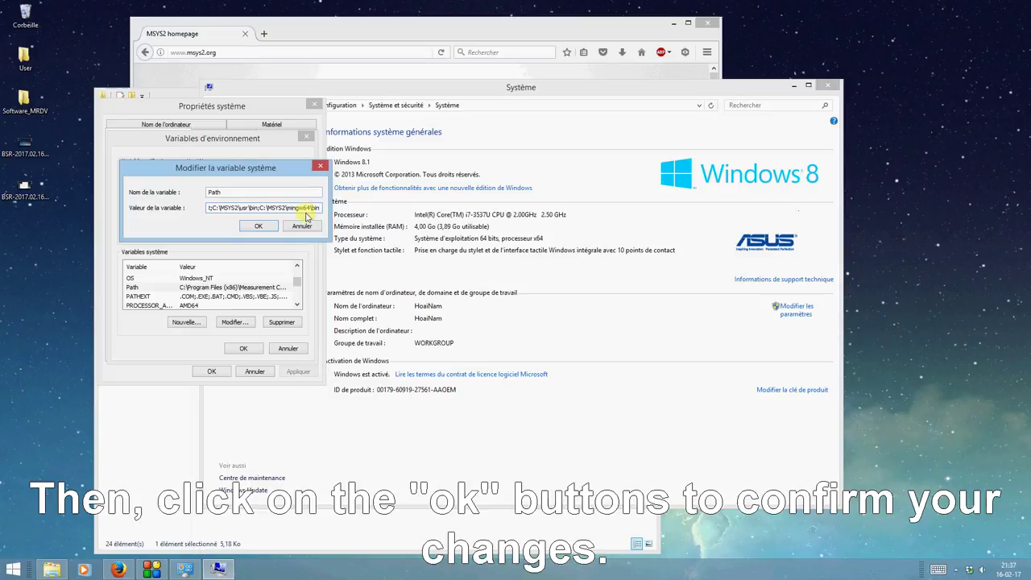
left_click(260, 226)
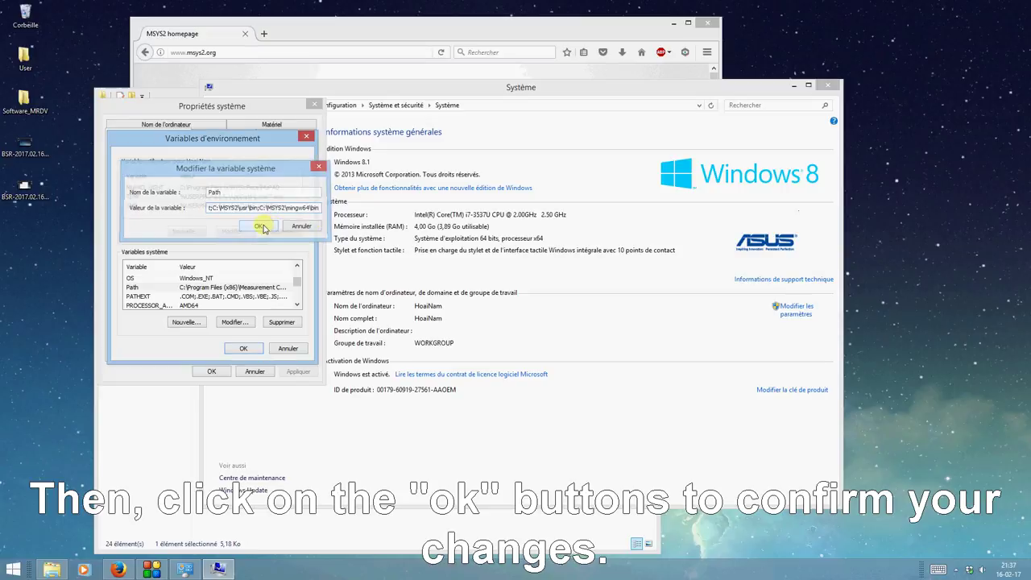
left_click(244, 349)
left_click(212, 372)
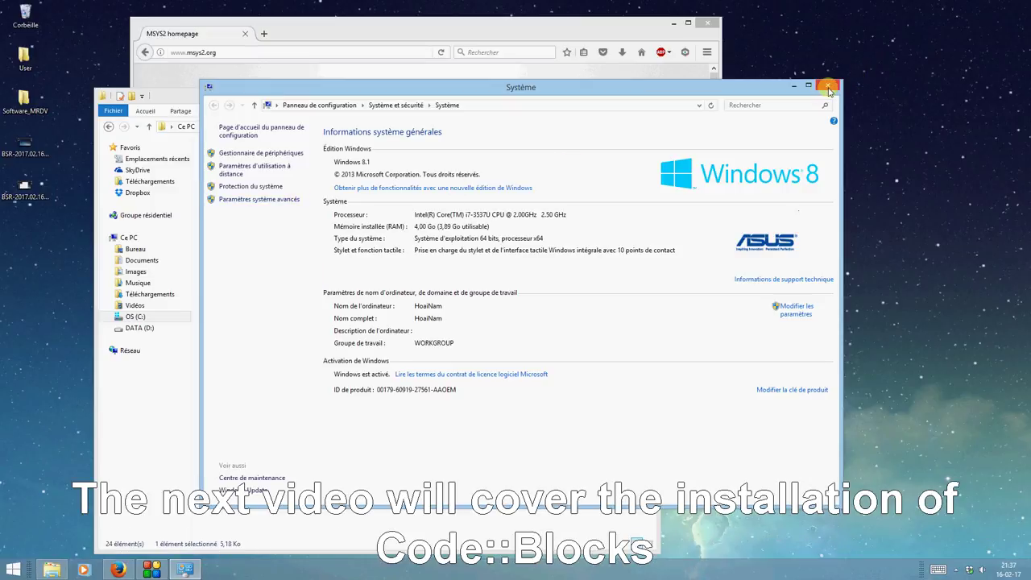
left_click(828, 86)
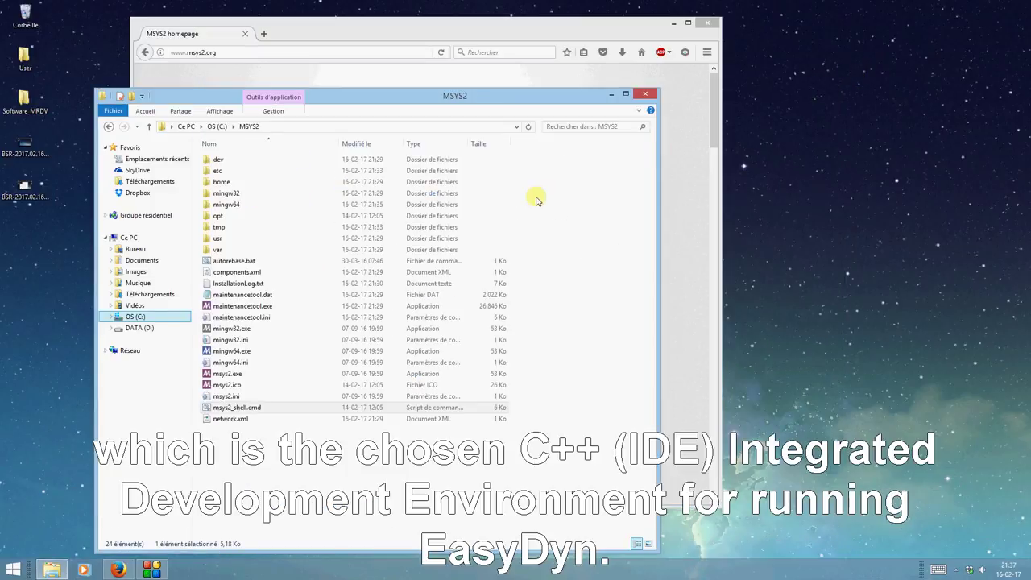